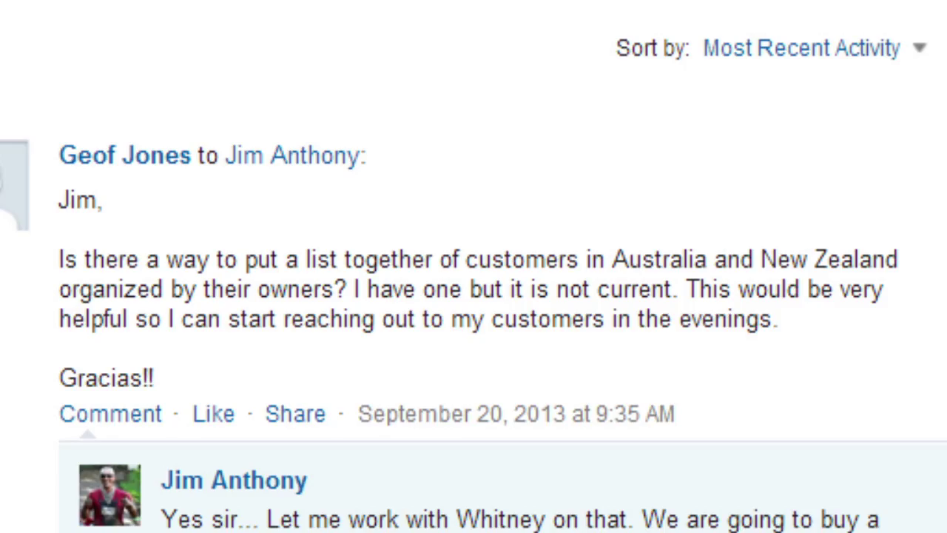
- Begin a new Accounts list view named 'Accounts in Australia' with unique name Accounts_in_Australia
scroll(576, 290, up, 2)
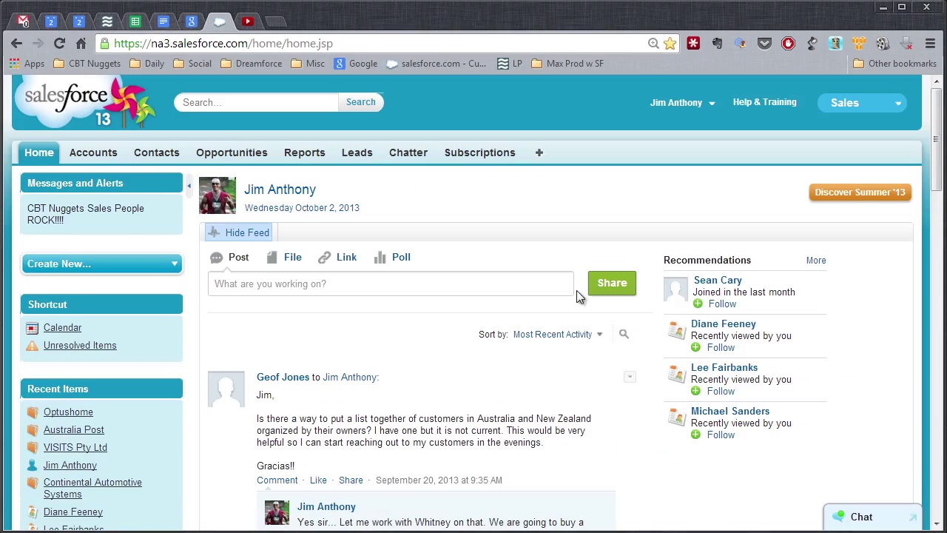
click(92, 158)
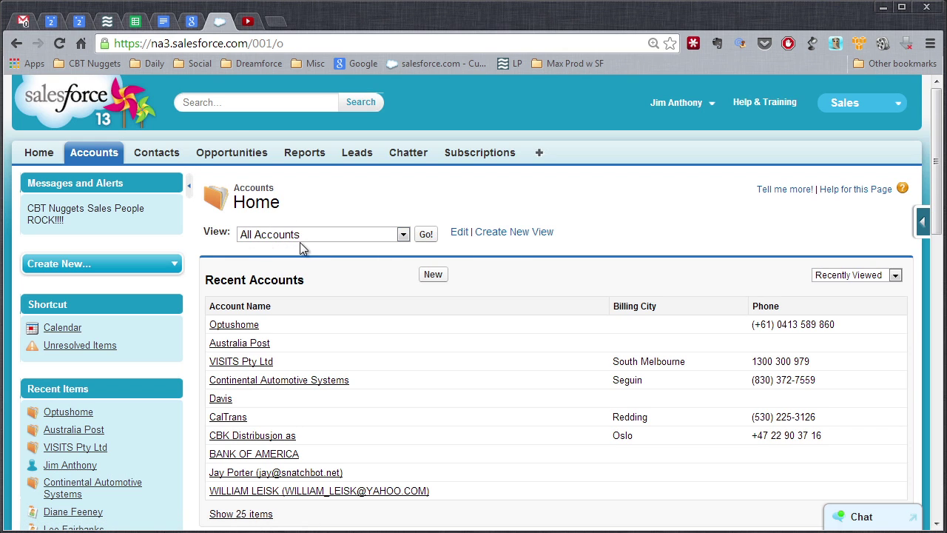
click(513, 234)
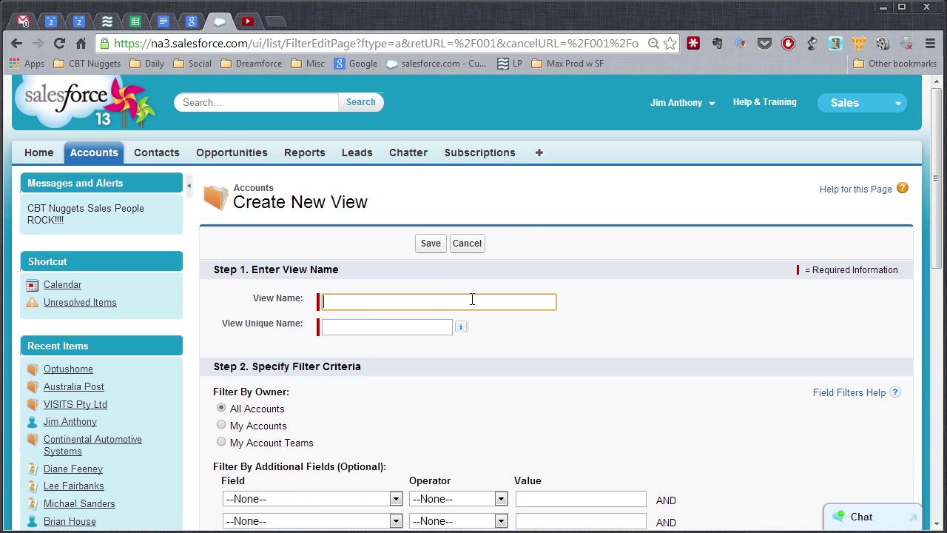
text(Accounts in Australia & New Zeal)
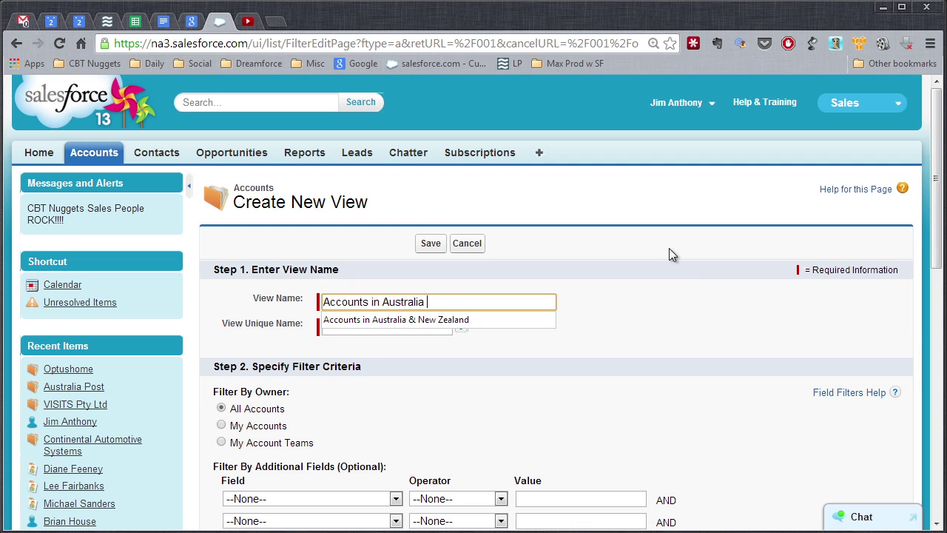
click(592, 373)
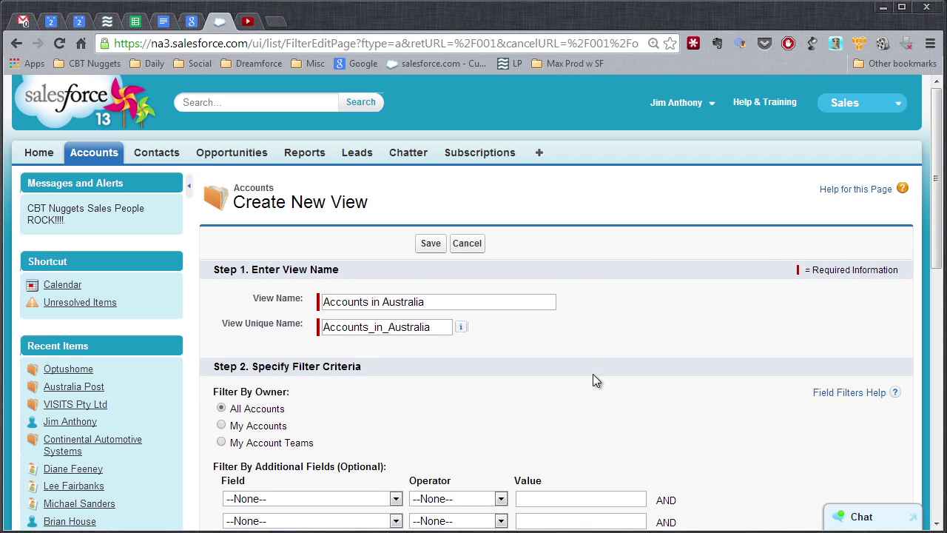
- Add the filter Billing Country equals Australia, keeping All Accounts as the owner filter
scroll(611, 330, down, 4)
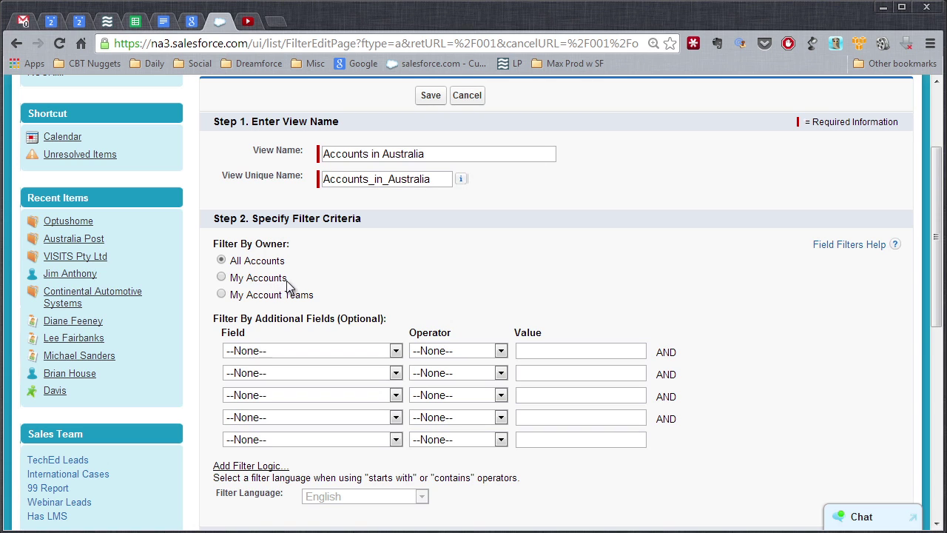
click(220, 277)
click(395, 350)
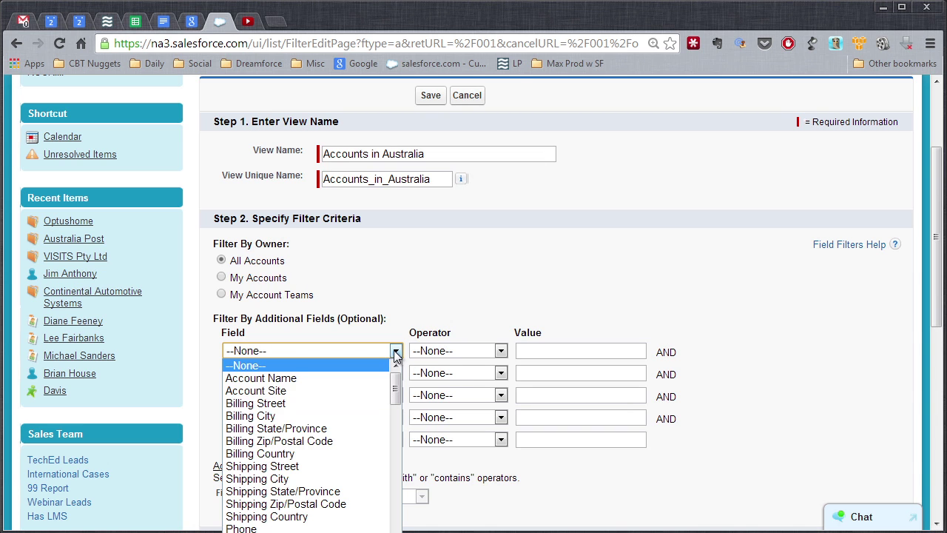
click(307, 453)
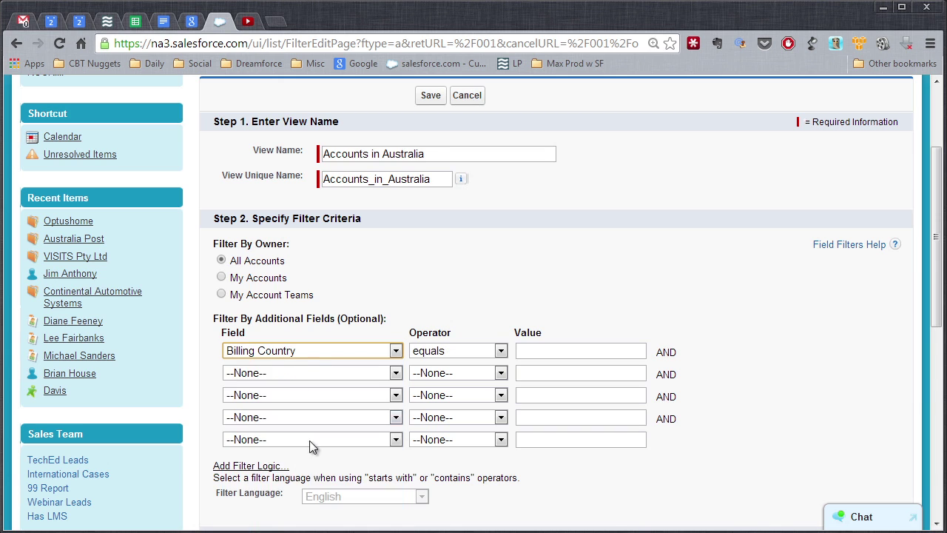
click(551, 351)
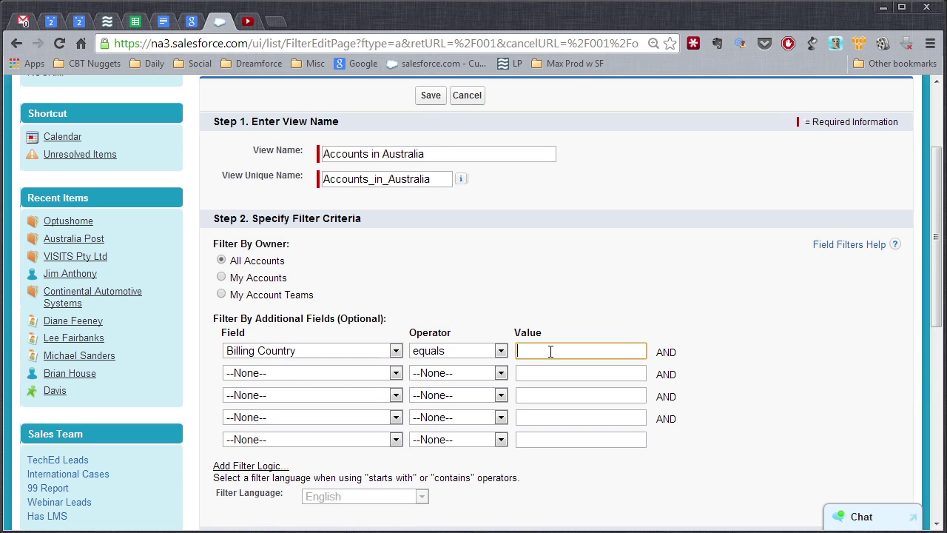
text(Au)
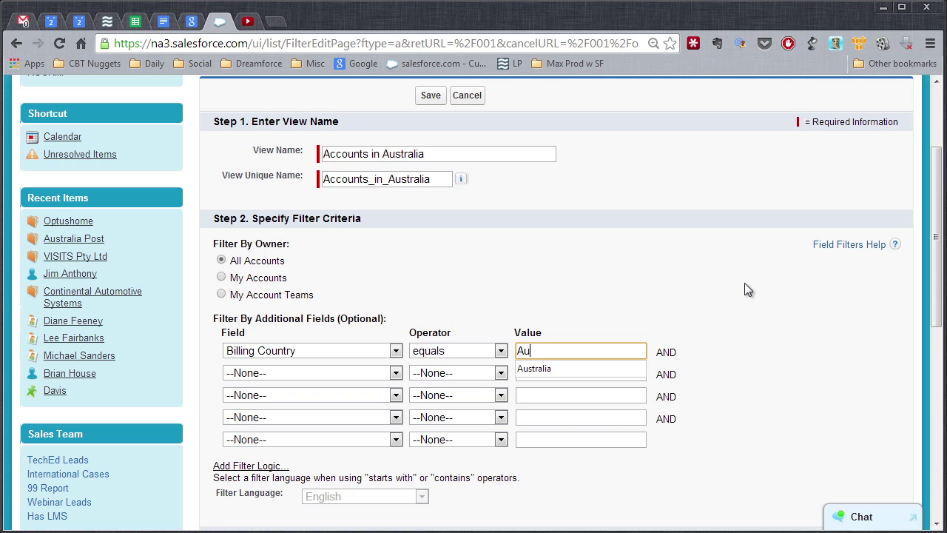
text(stralia)
key(Tab)
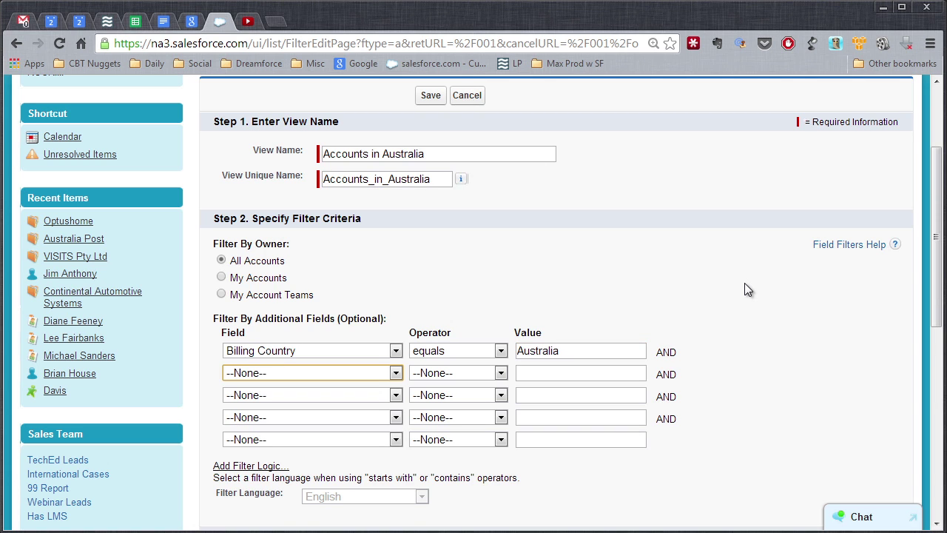
- Add Billing Country and Owner Last Name to the view's selected fields
scroll(767, 302, down, 3)
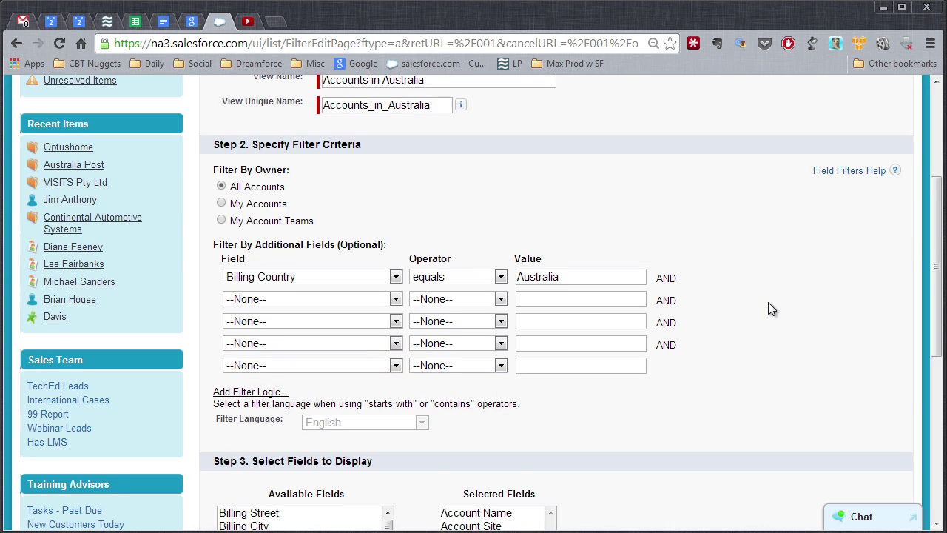
scroll(751, 316, down, 2)
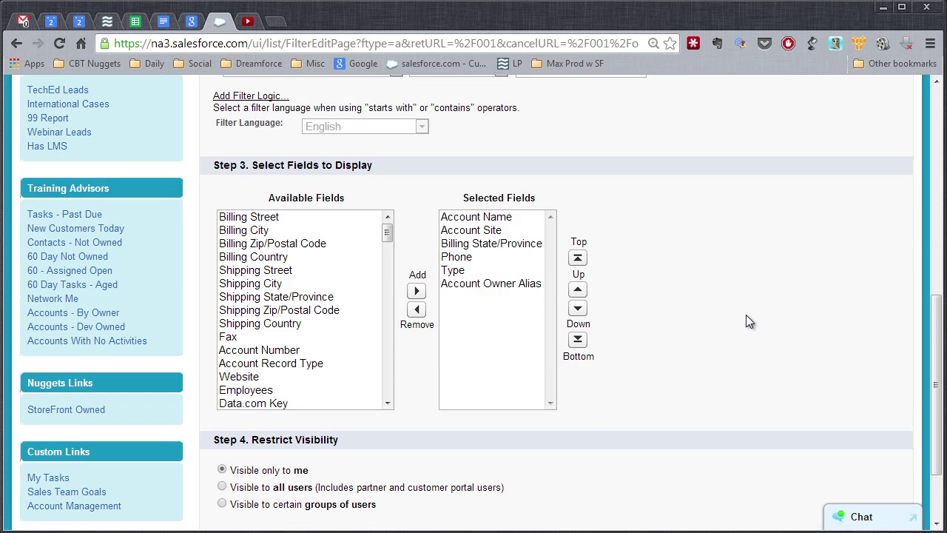
click(277, 256)
click(416, 293)
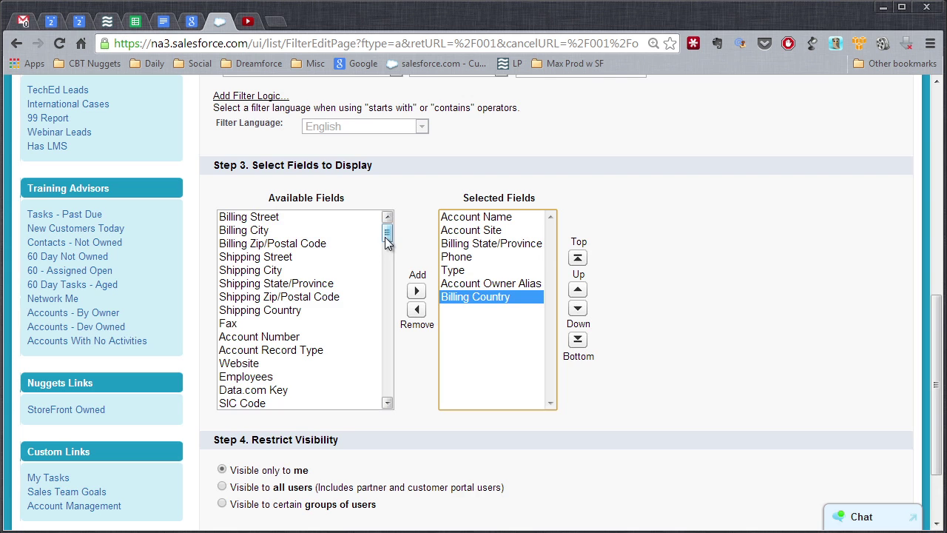
drag(386, 234, 387, 254)
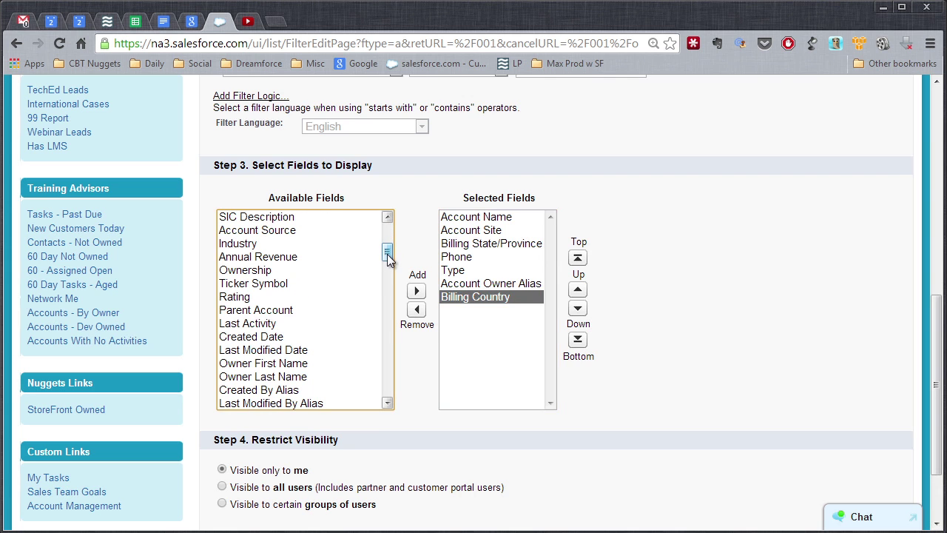
click(299, 378)
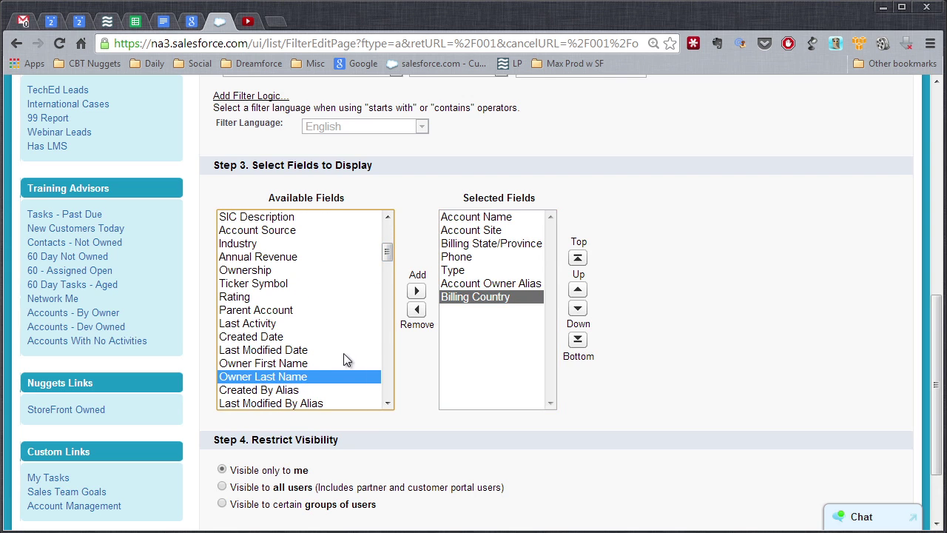
click(416, 290)
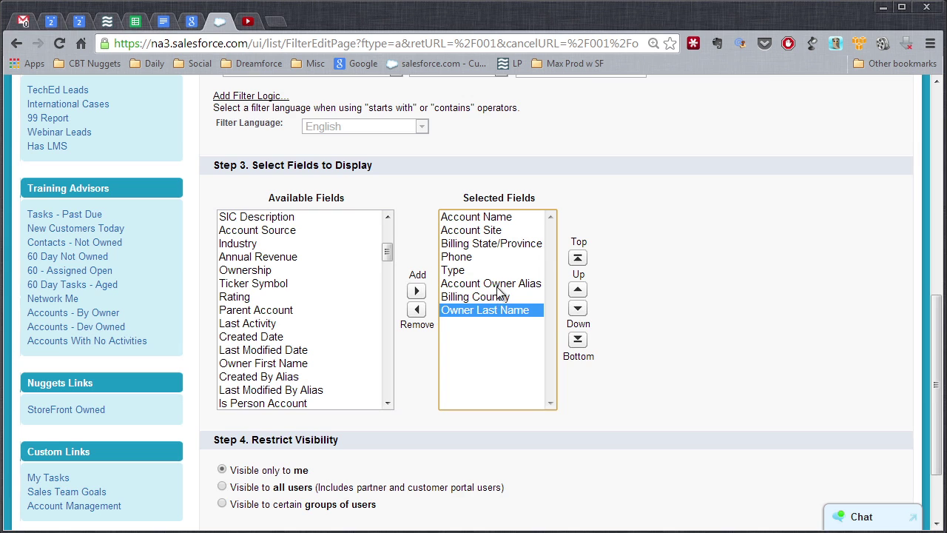
- Move Account Owner Alias down so it follows Billing Country
click(500, 284)
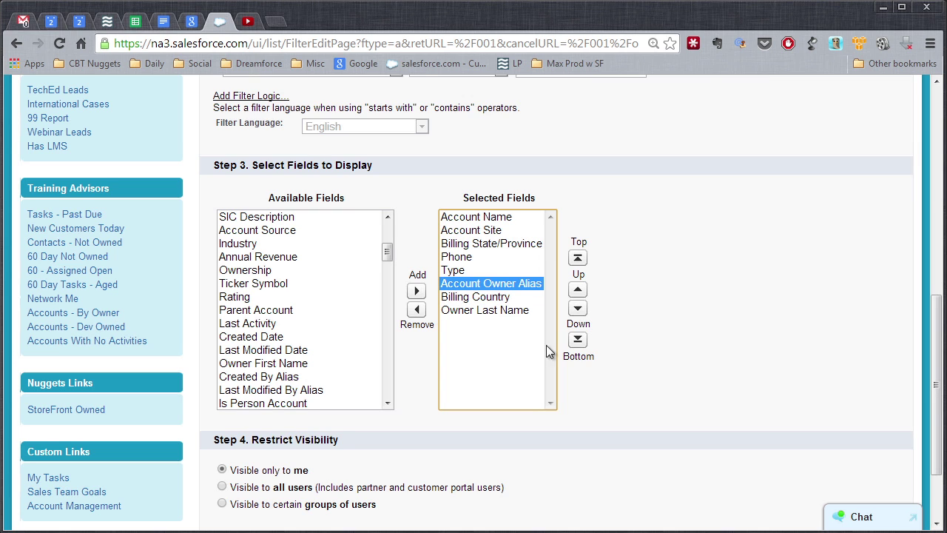
click(578, 310)
click(578, 309)
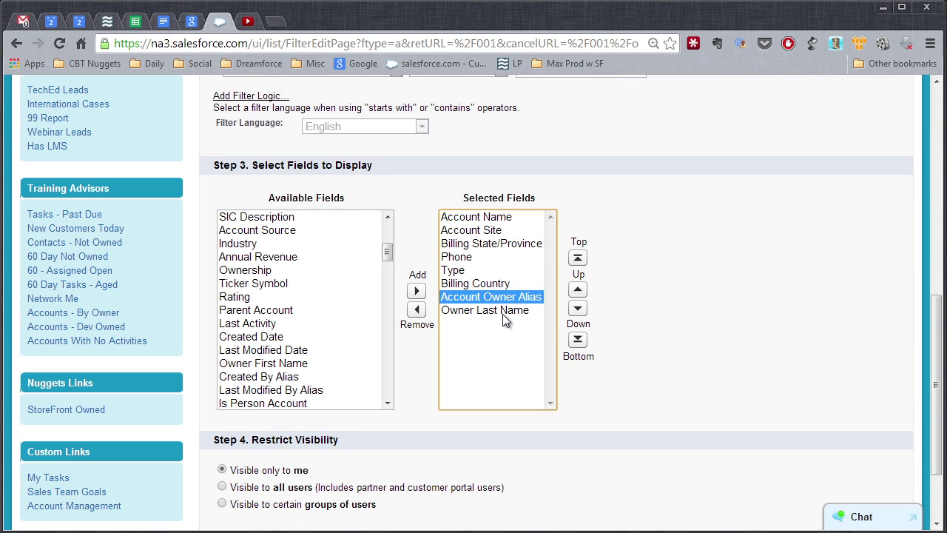
click(681, 291)
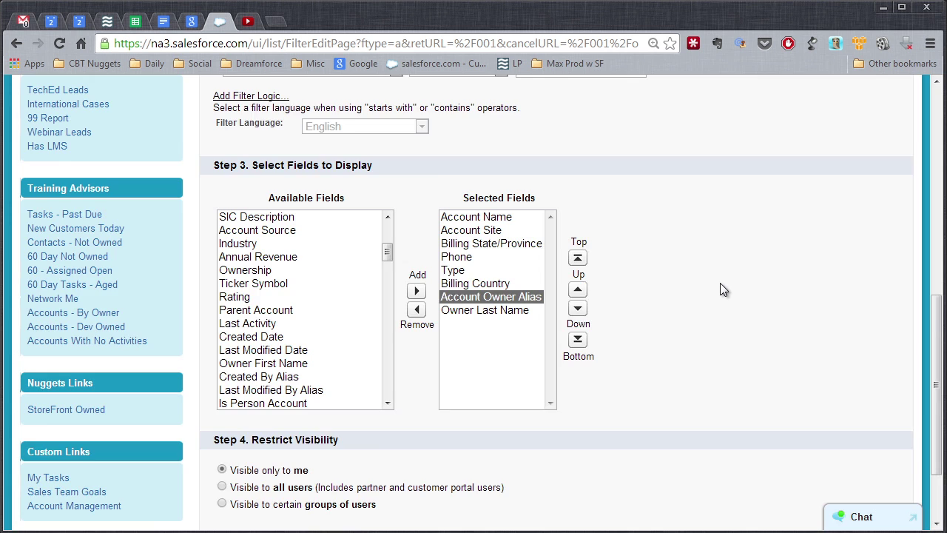
scroll(720, 285, down, 3)
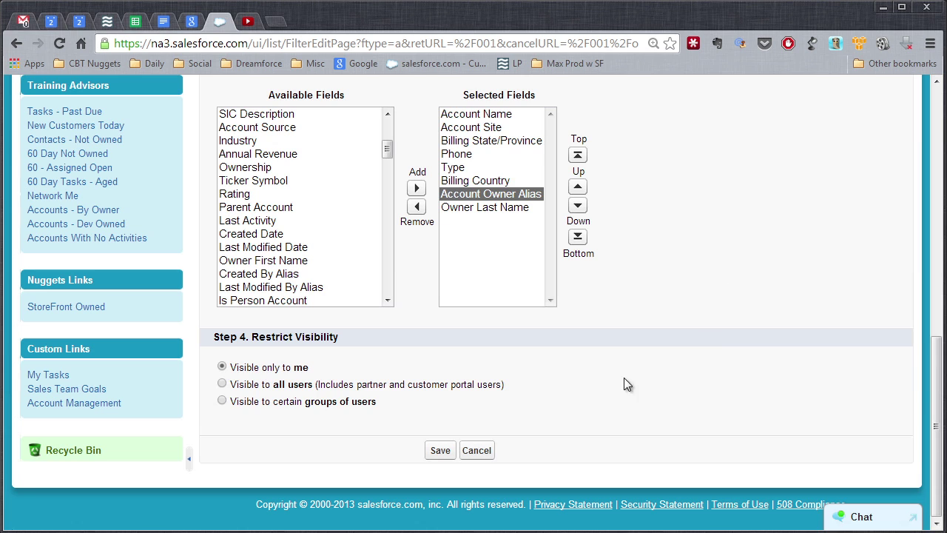
- Save the Accounts in Australia view, showing its 79 Australian accounts
click(440, 452)
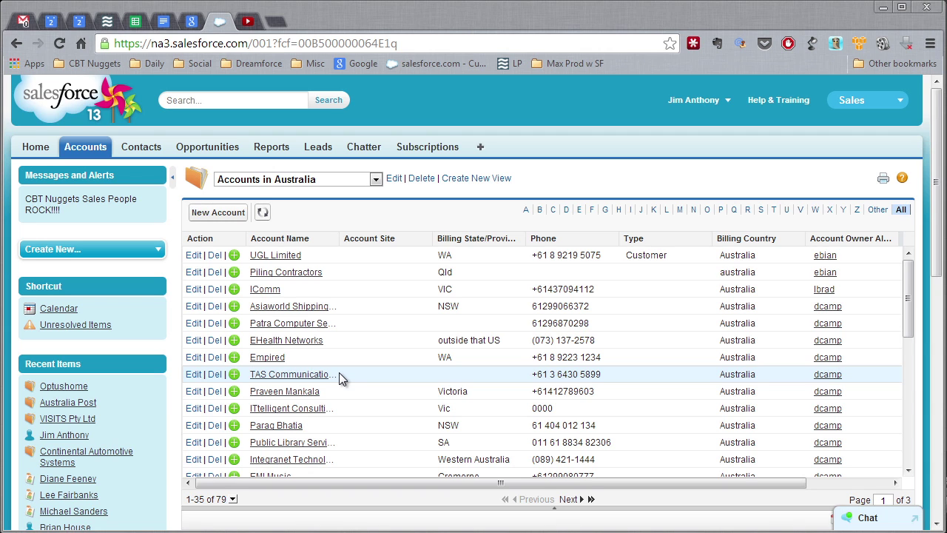
- Sort the Australian accounts by Account Name and narrow the Account Site and Type columns
mouse_move(222, 196)
mouse_down()
mouse_move(288, 202)
mouse_move(219, 180)
mouse_move(298, 192)
mouse_up()
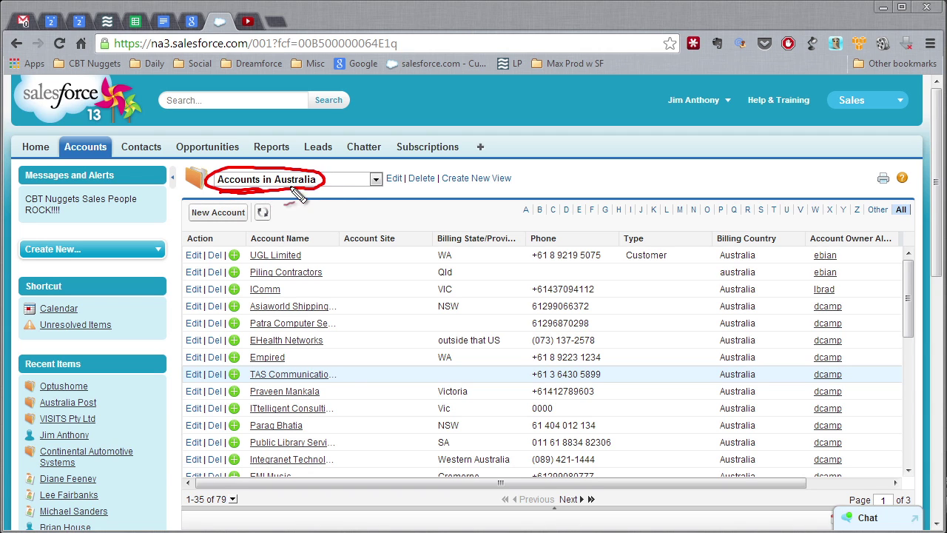
key(Escape)
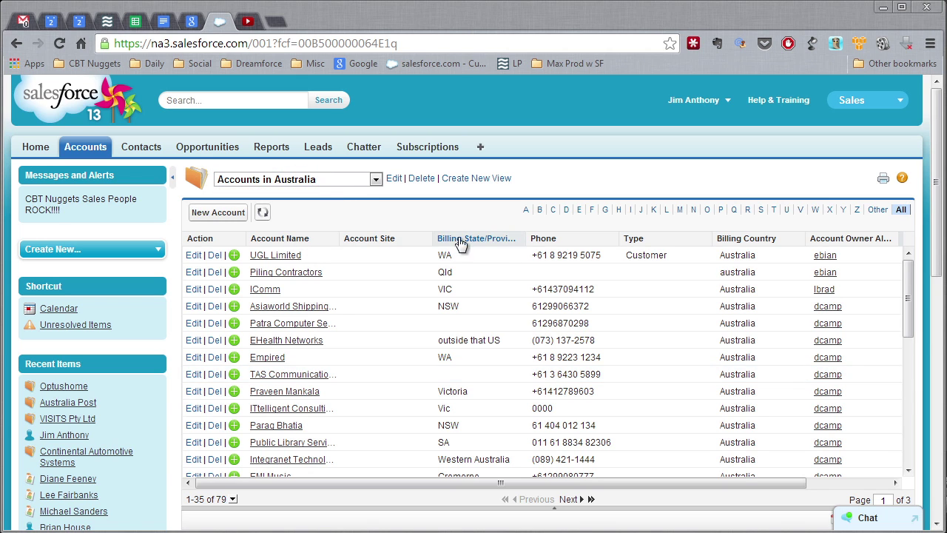
click(292, 238)
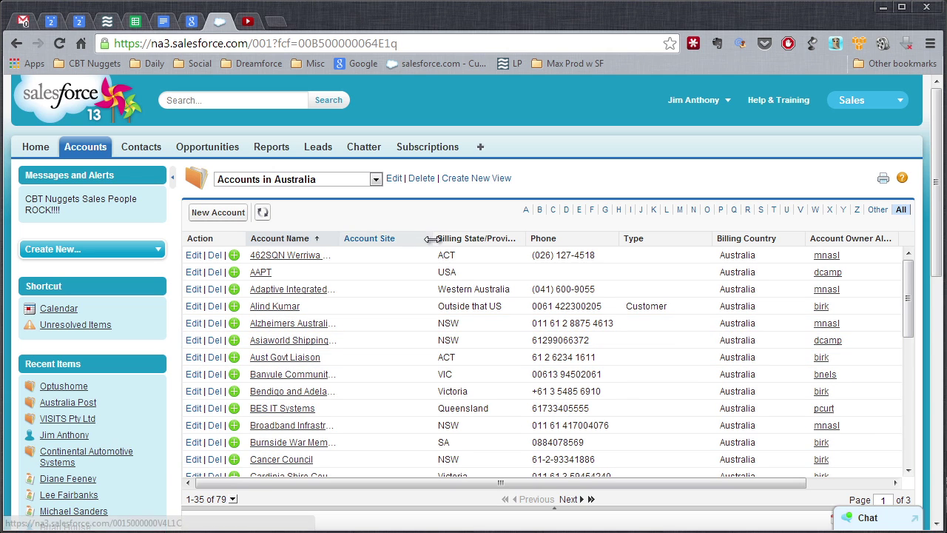
drag(429, 238, 414, 239)
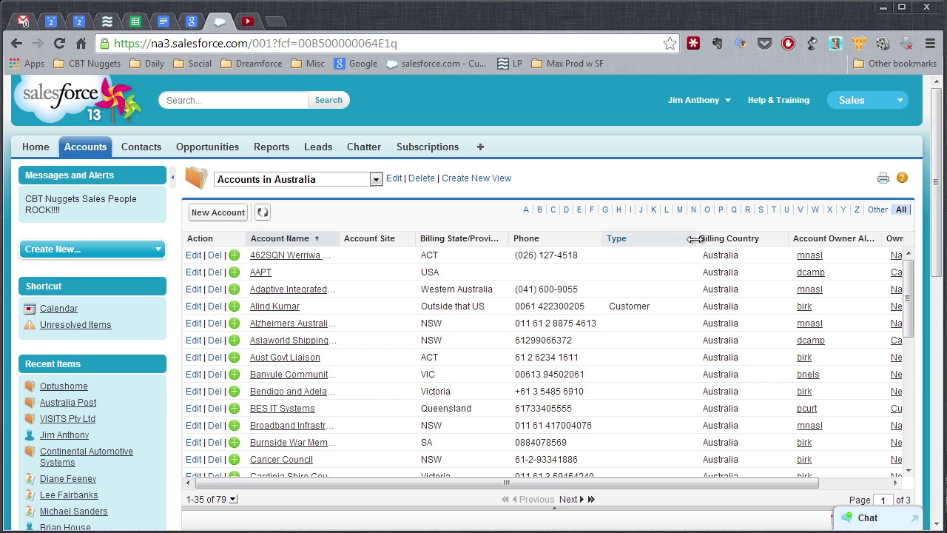
drag(695, 247, 680, 247)
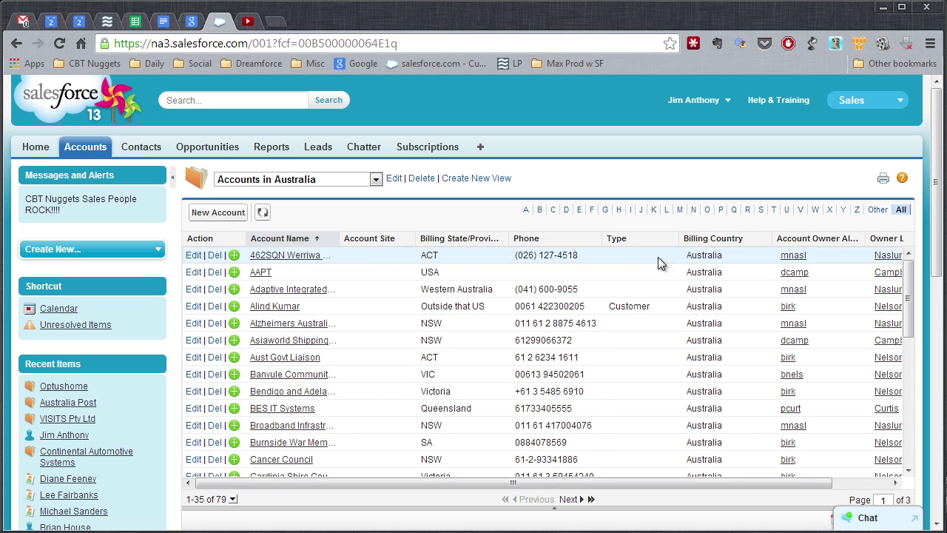
- Highlight the Account Owner Alias and Owner Last Name columns in the list
drag(512, 483, 586, 482)
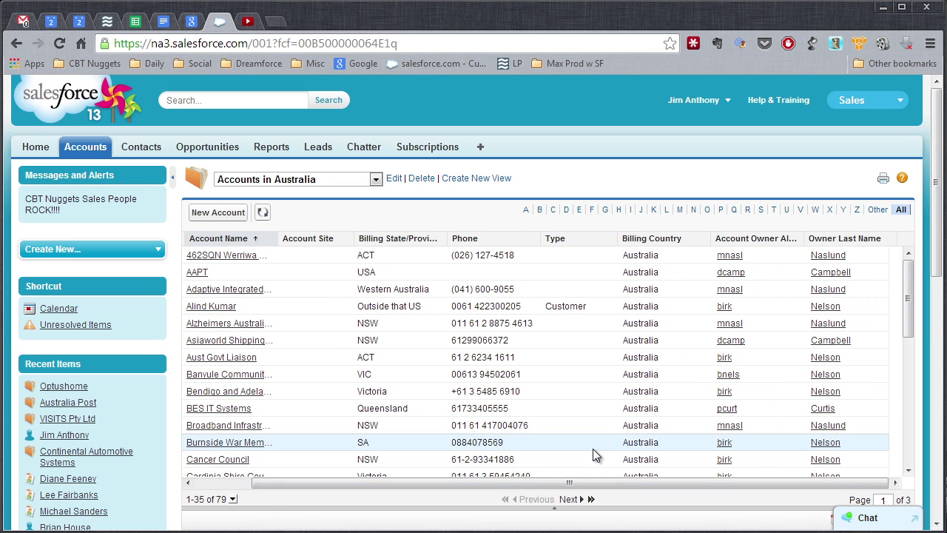
mouse_move(740, 248)
mouse_down()
mouse_move(766, 253)
mouse_move(747, 230)
mouse_move(732, 250)
mouse_up()
mouse_move(840, 227)
mouse_down()
mouse_move(805, 248)
mouse_move(897, 249)
mouse_move(843, 238)
mouse_up()
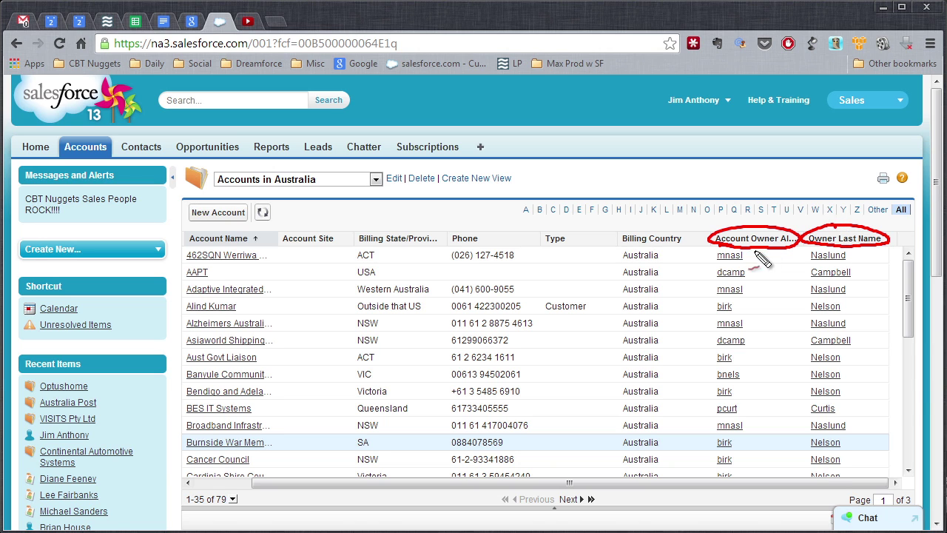
drag(700, 256, 710, 256)
mouse_move(699, 274)
mouse_down()
mouse_move(708, 273)
mouse_move(708, 332)
mouse_up()
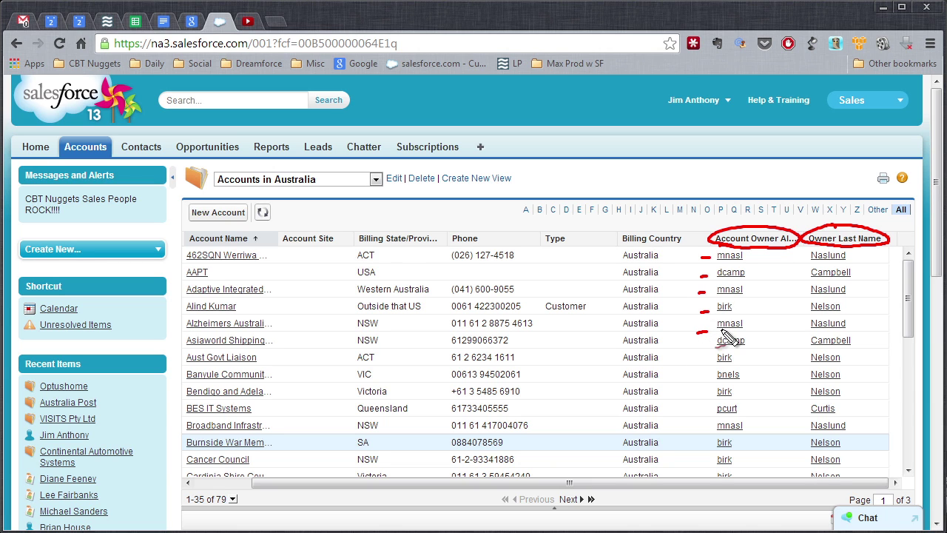
drag(781, 284, 802, 258)
drag(791, 279, 801, 277)
click(788, 301)
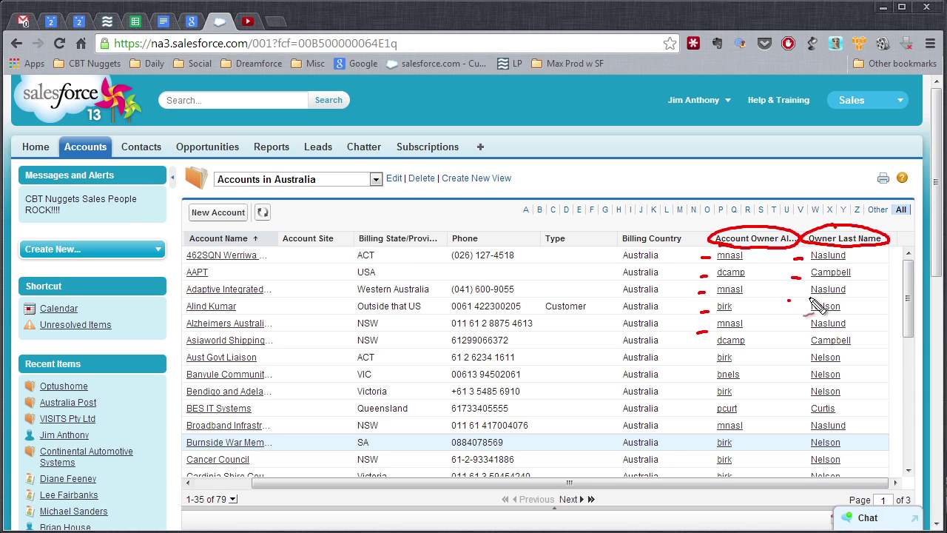
- Sort the Australian accounts by Owner Last Name, then begin a new account list view
click(850, 238)
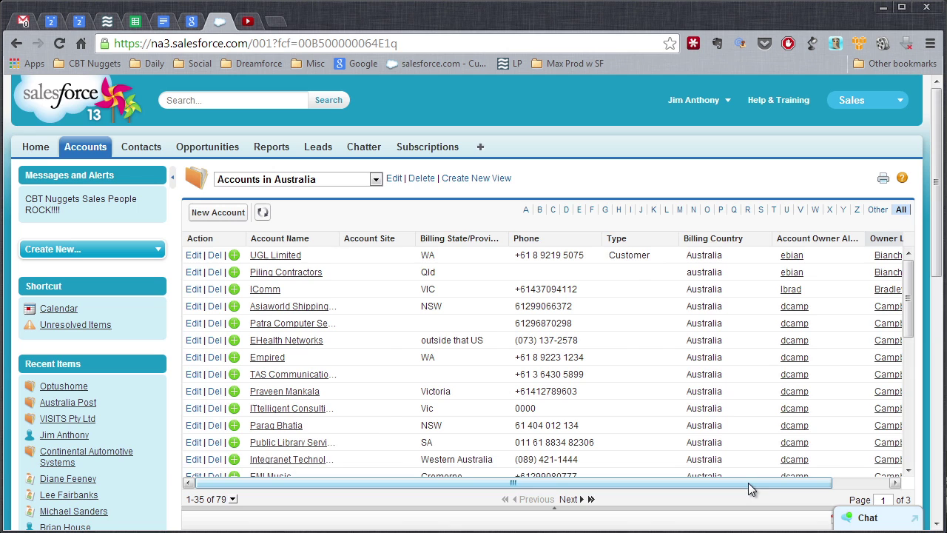
drag(748, 482, 822, 485)
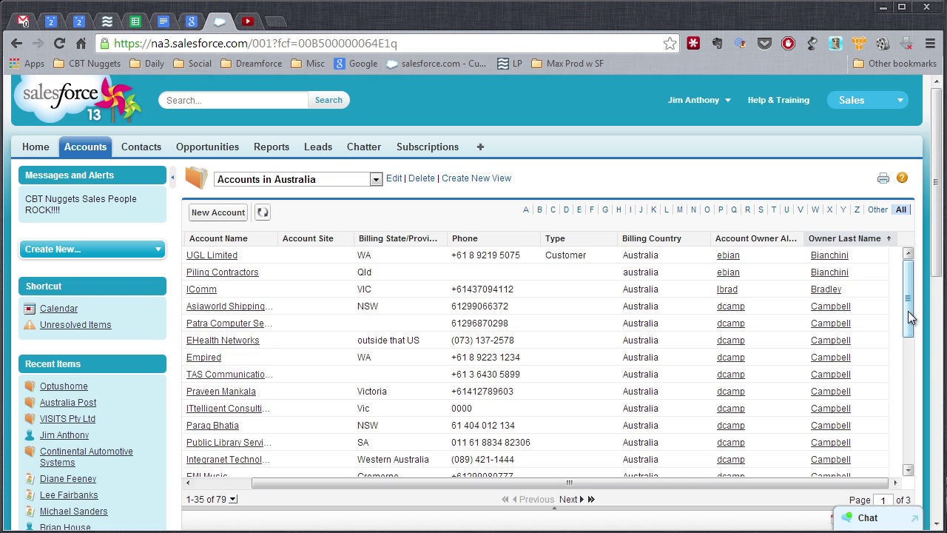
drag(908, 311, 915, 444)
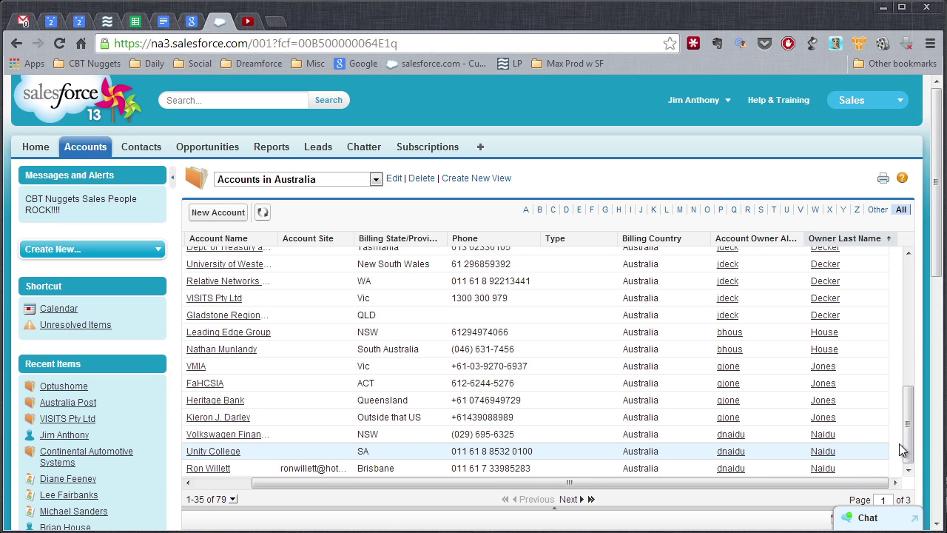
click(466, 180)
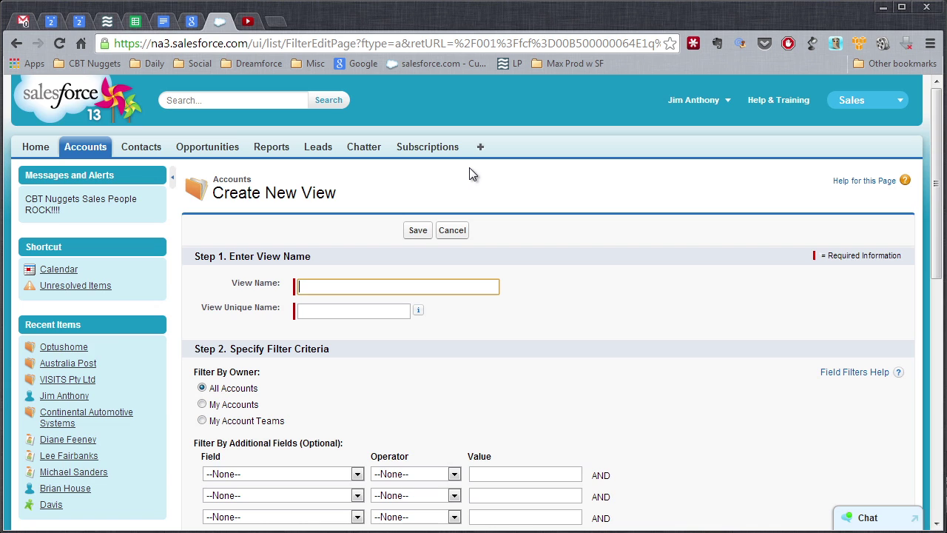
- Name the view 'Accounts in New Zealand', auto-filling unique name Accounts_in_New_Zealan
text(Account)
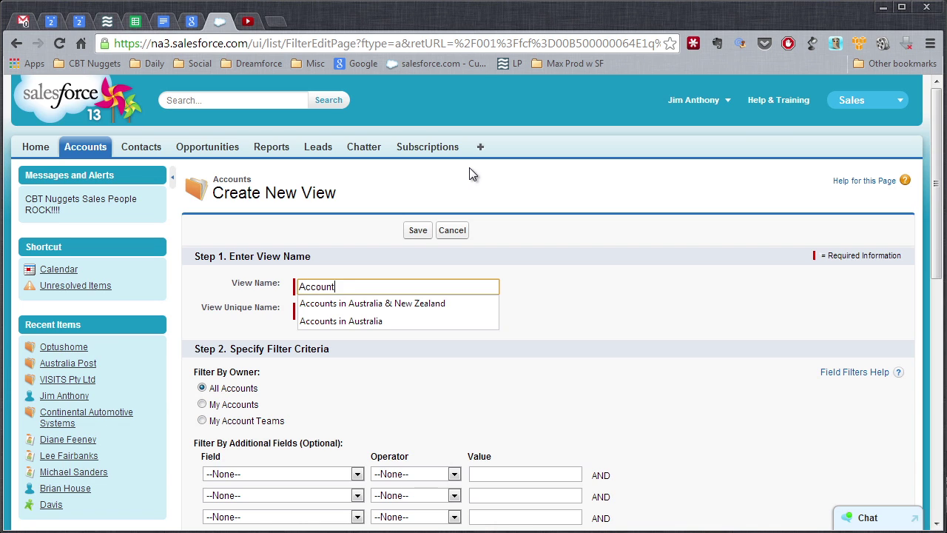
text(s in New)
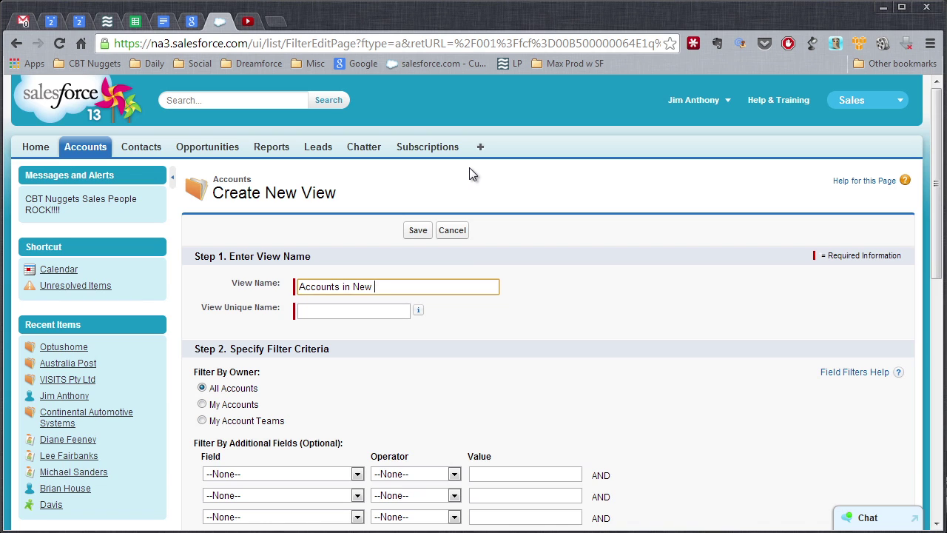
text( Zealand)
key(Tab)
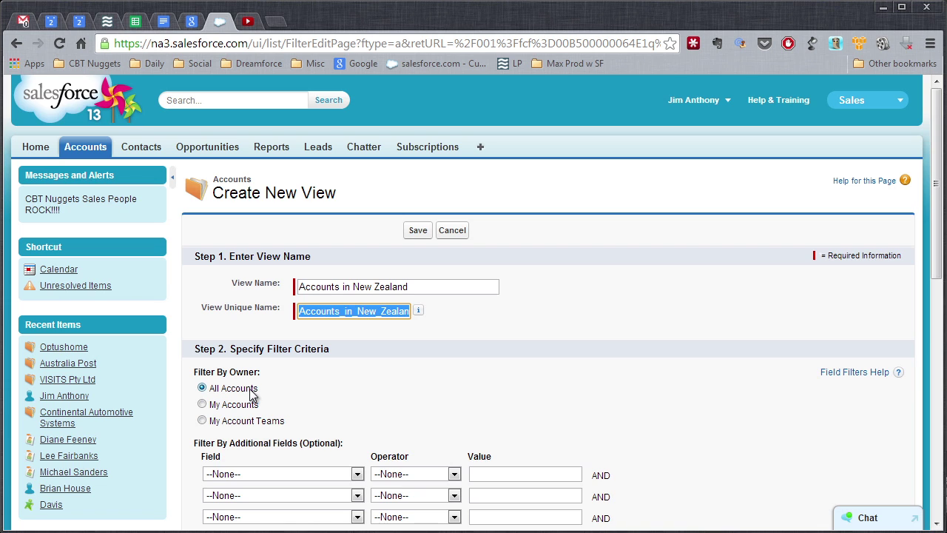
drag(936, 230, 827, 296)
- Add the filter Billing Country equals New Zealand
click(358, 283)
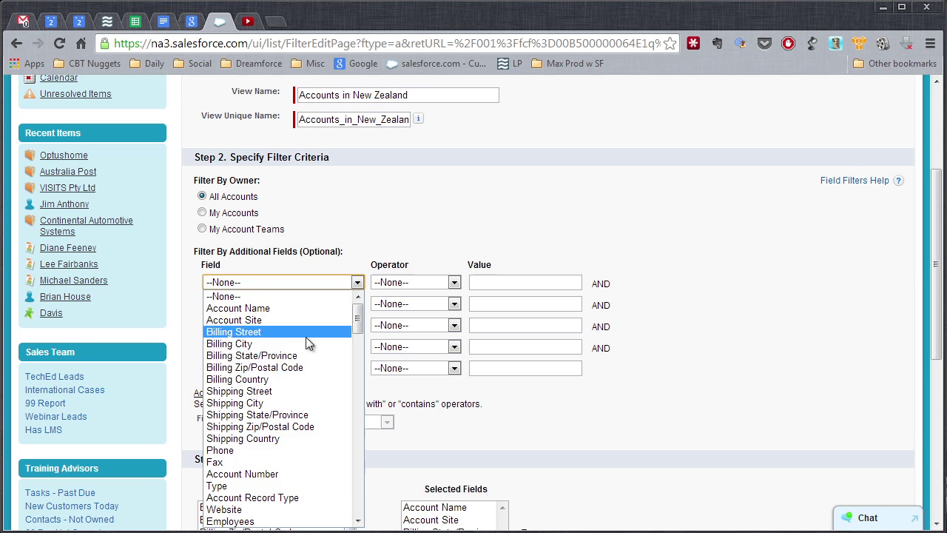
click(275, 379)
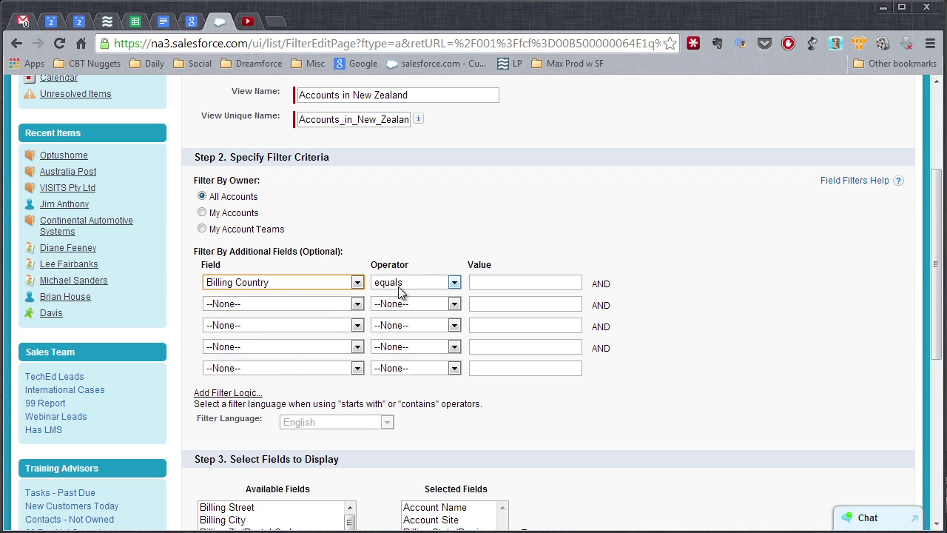
click(509, 282)
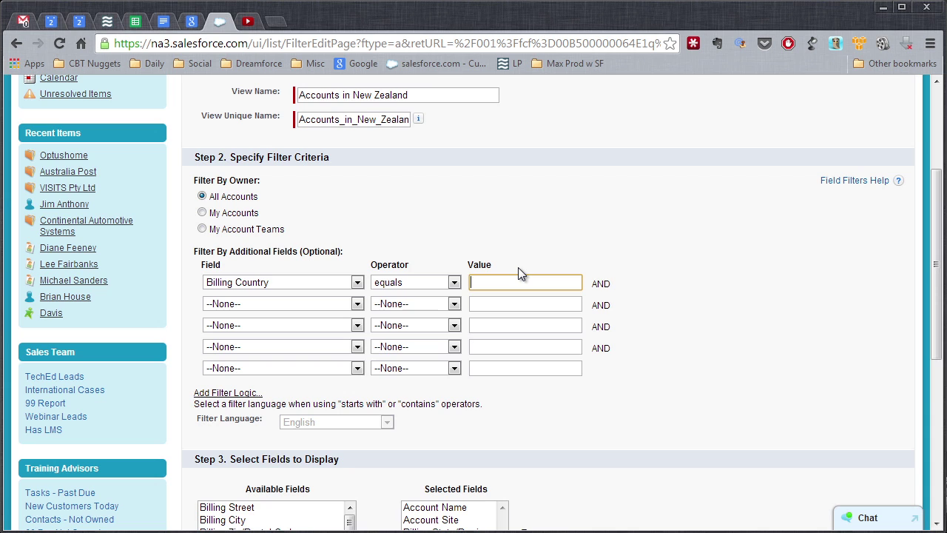
text(New Zealand)
key(Tab)
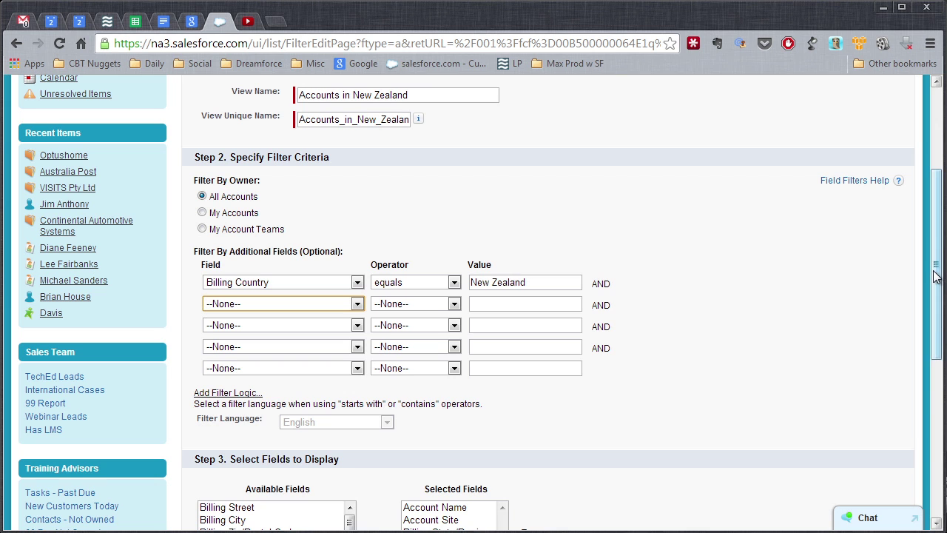
drag(937, 274, 939, 355)
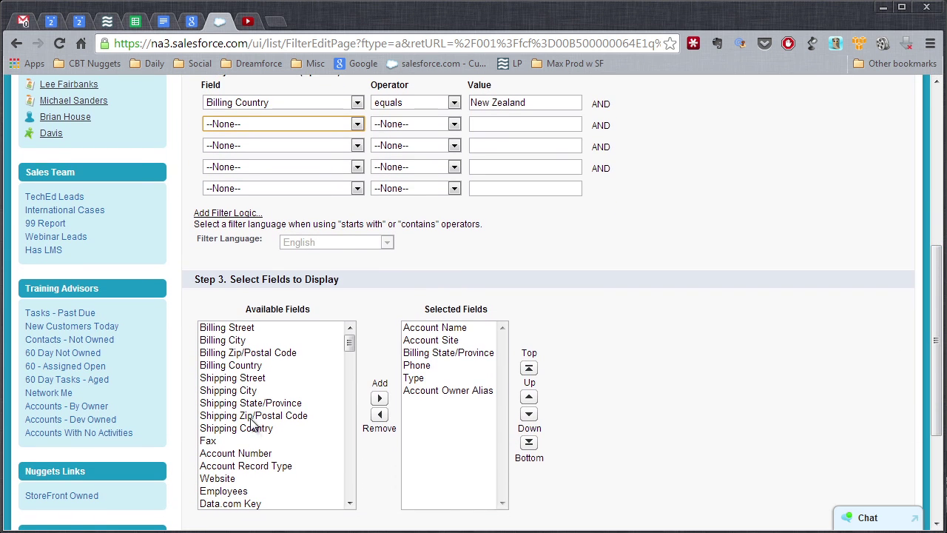
- Add Billing Country and Owner Last Name columns, placing Account Owner Alias after Billing Country
click(251, 365)
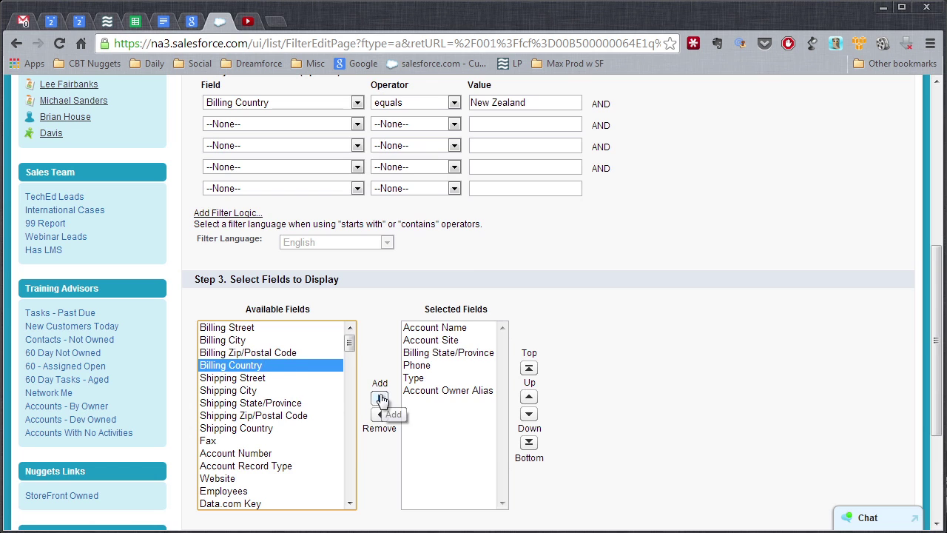
click(379, 400)
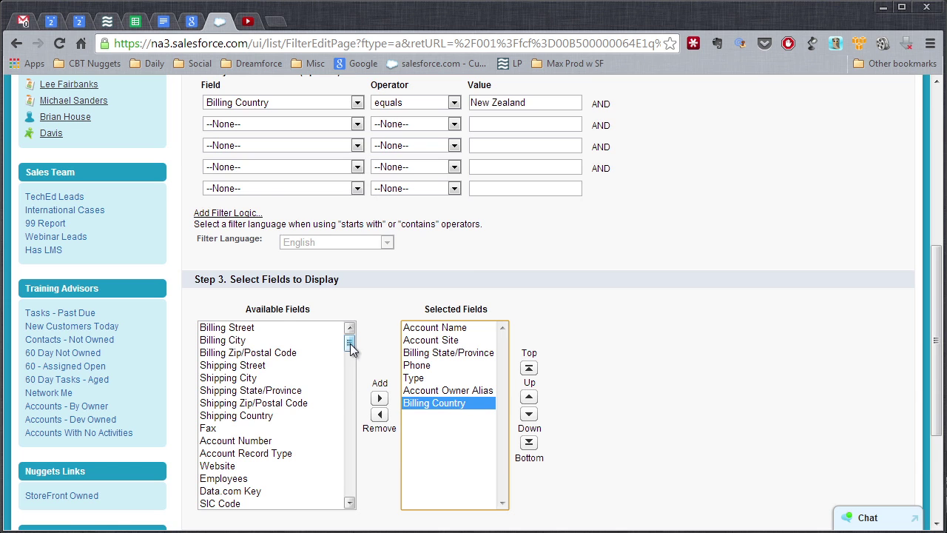
drag(349, 342, 351, 365)
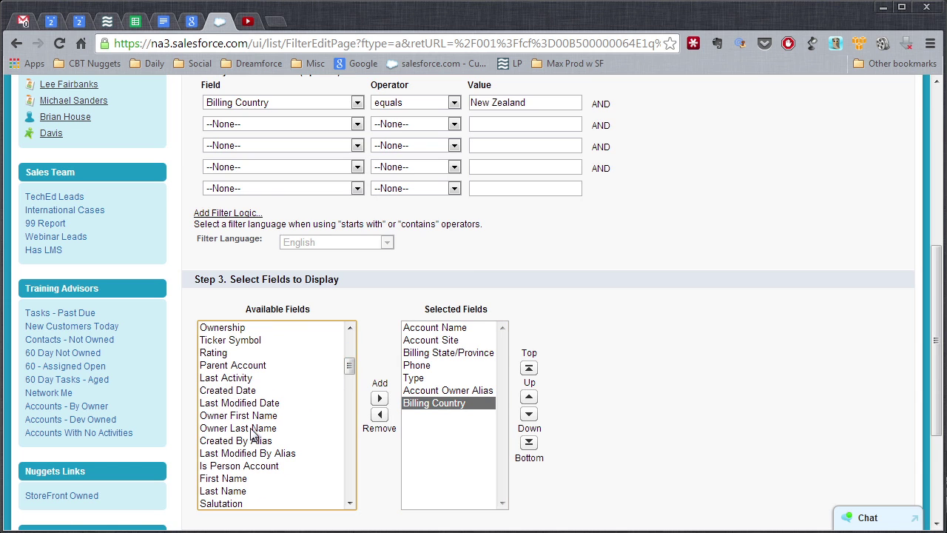
click(255, 429)
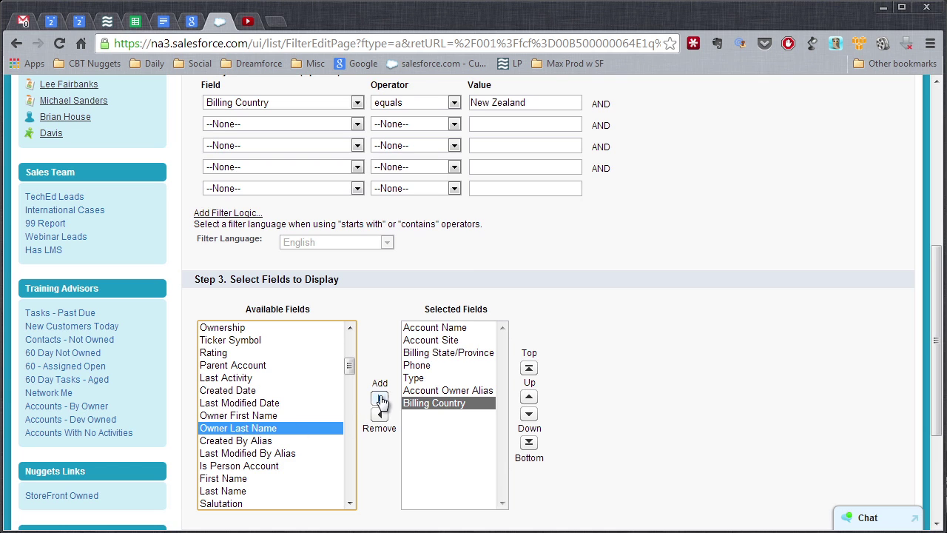
click(379, 398)
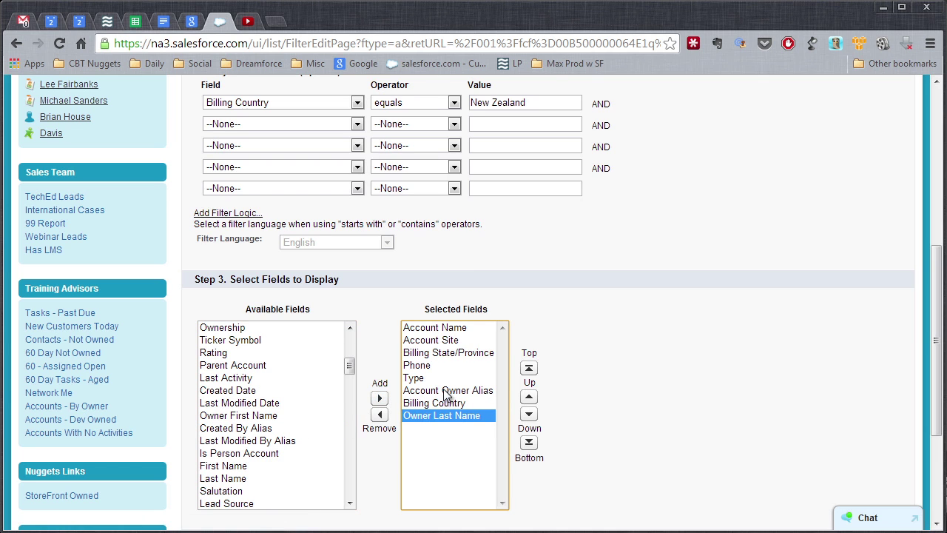
click(448, 390)
click(529, 415)
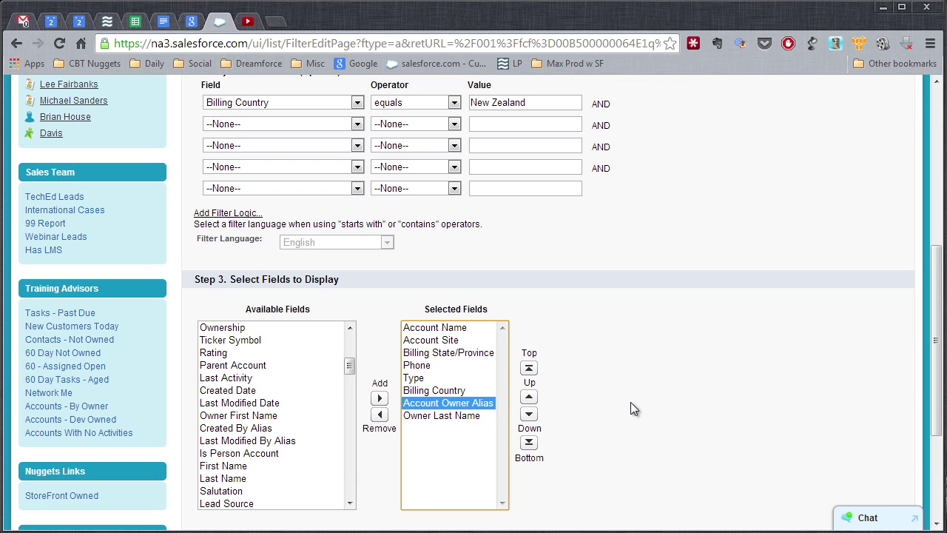
drag(939, 341, 940, 428)
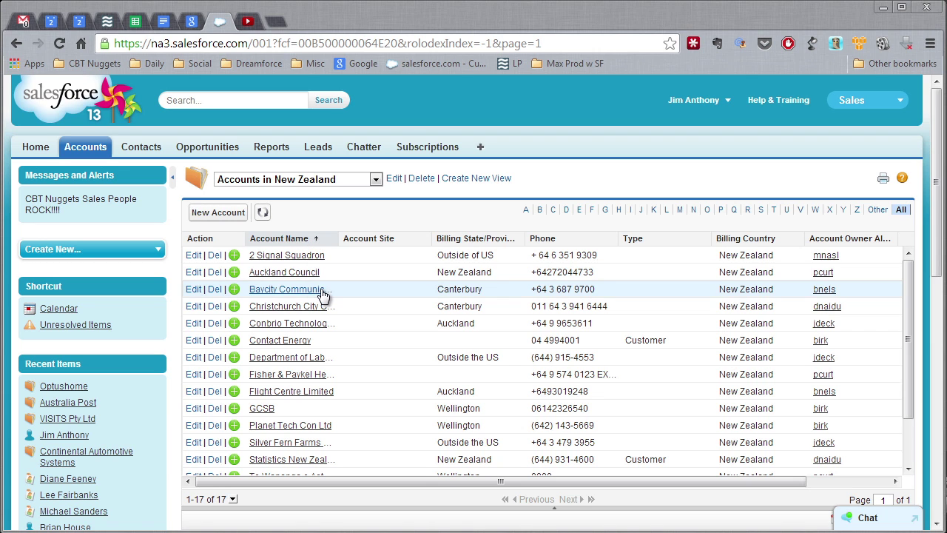
- Sort the 17 New Zealand accounts by Owner Last Name, descending with Nelson first
drag(503, 480, 589, 479)
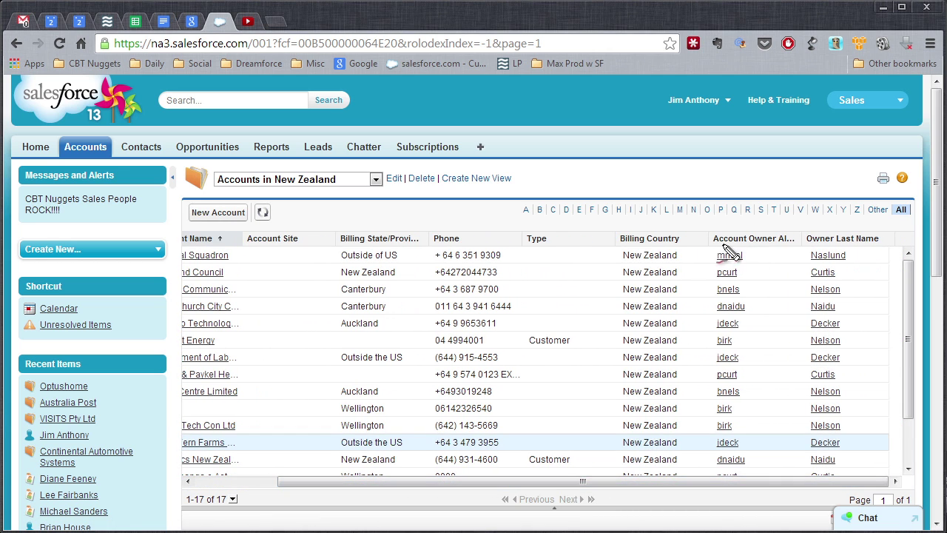
drag(712, 245, 885, 243)
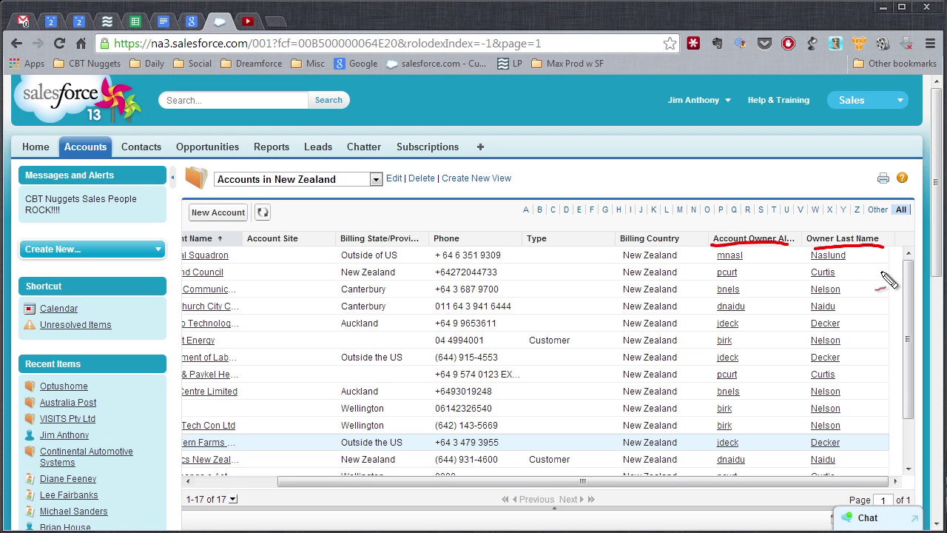
key(Escape)
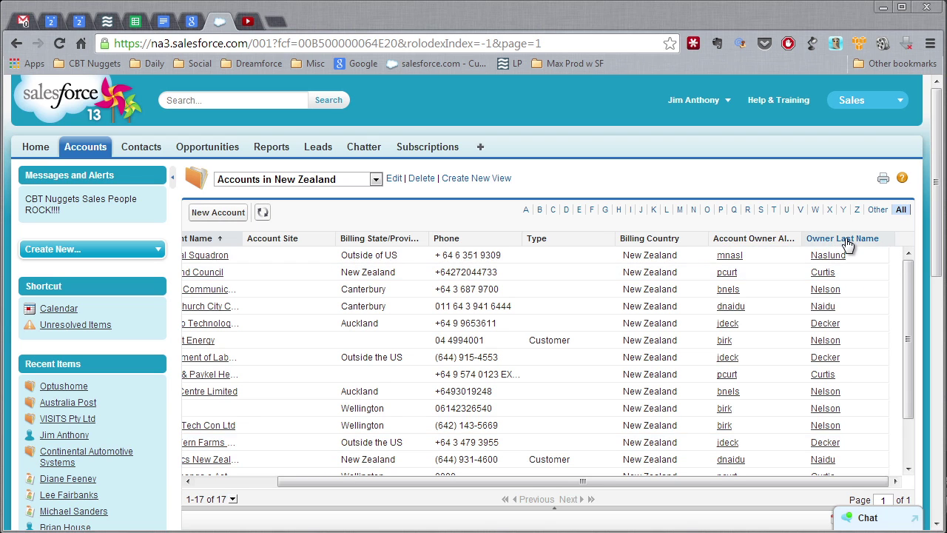
click(848, 238)
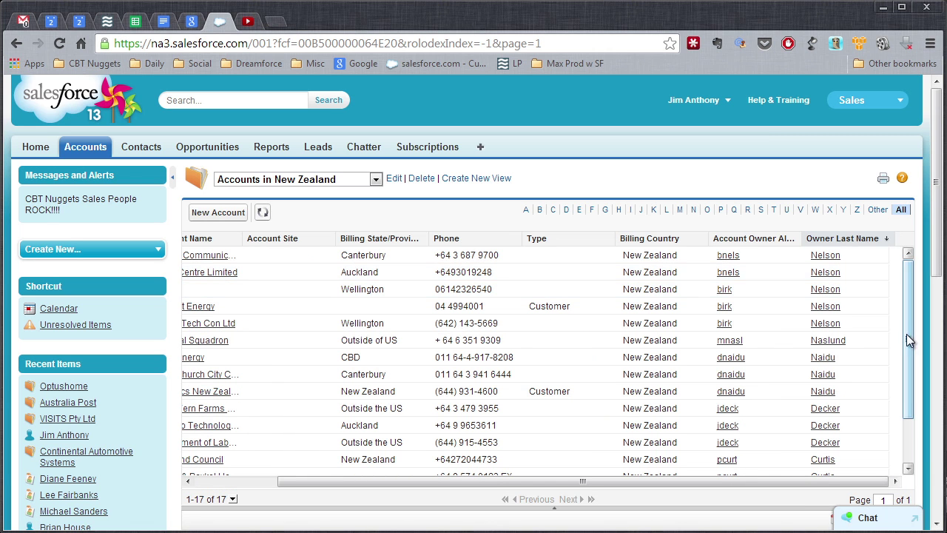
mouse_move(908, 335)
mouse_down()
mouse_move(909, 389)
mouse_move(912, 322)
mouse_up()
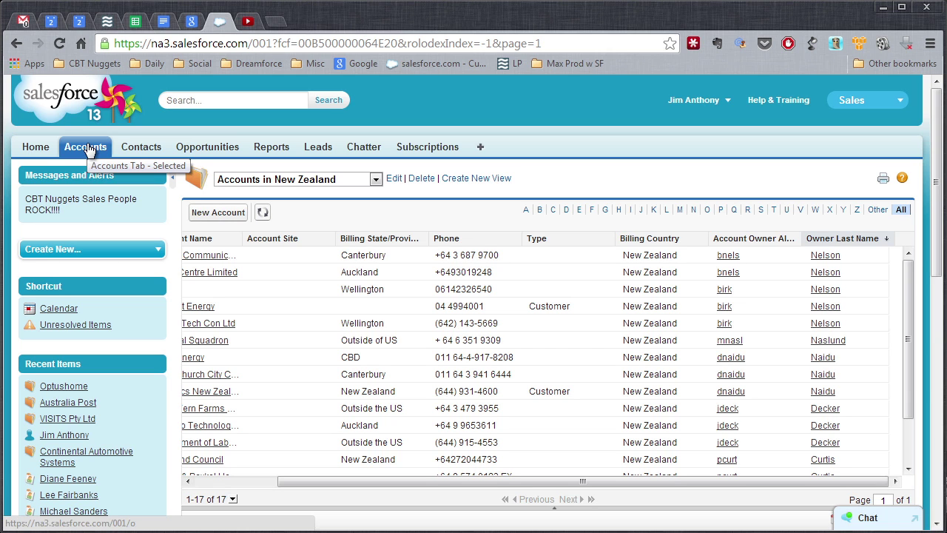
- Open the Planet Tech Con Ltd account record to view its billing address and contacts
click(210, 324)
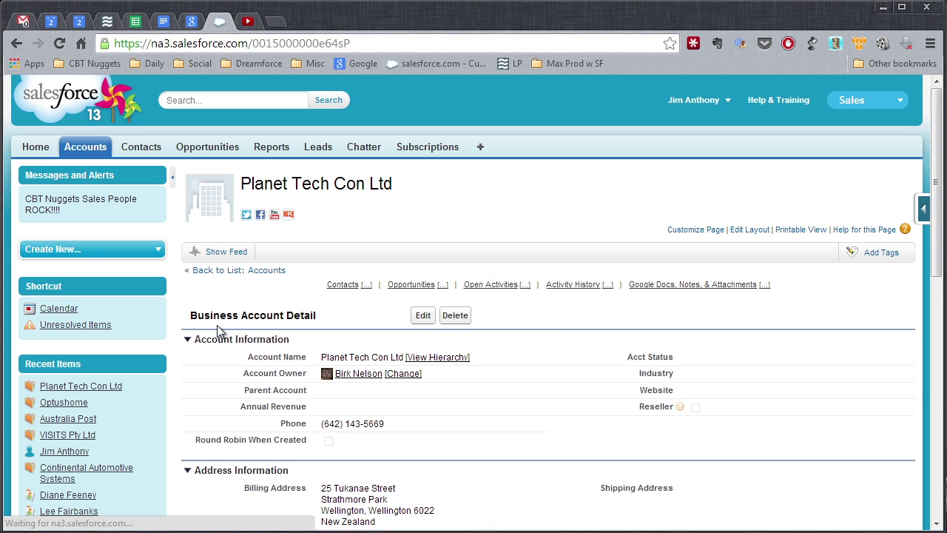
drag(937, 194, 895, 258)
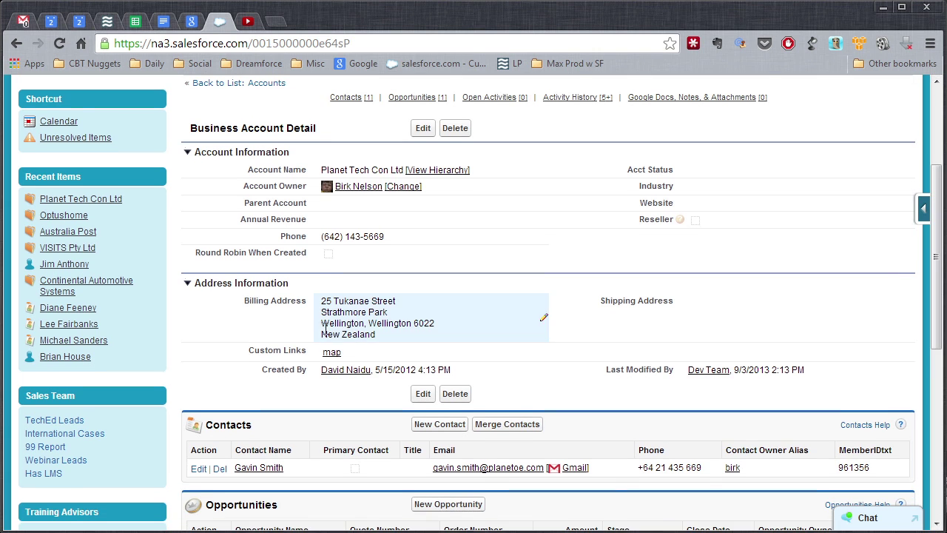